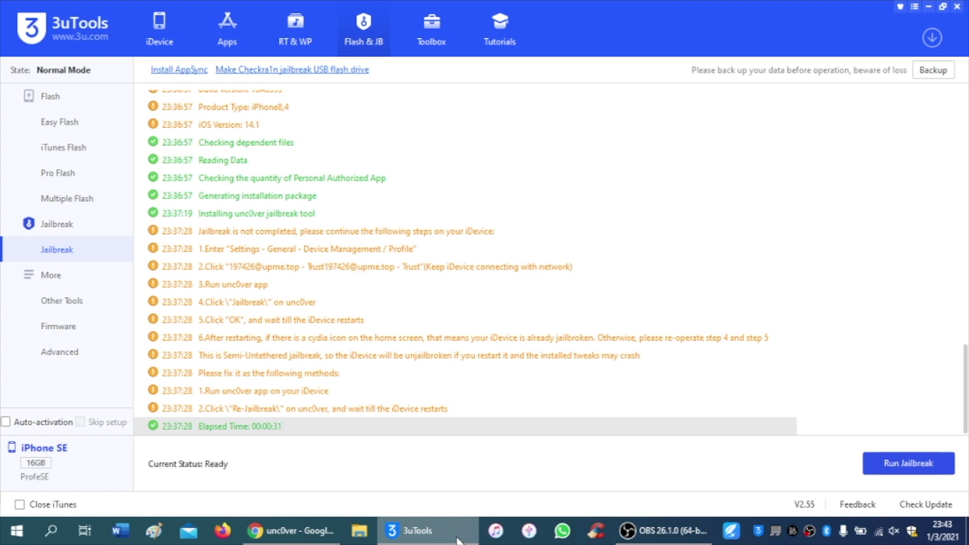
- Download the unc0ver v6.0.1 IPA from unc0ver.dev in Chrome, then return to 3uTools
{"action": "left_click", "coordinate": [305, 535]}
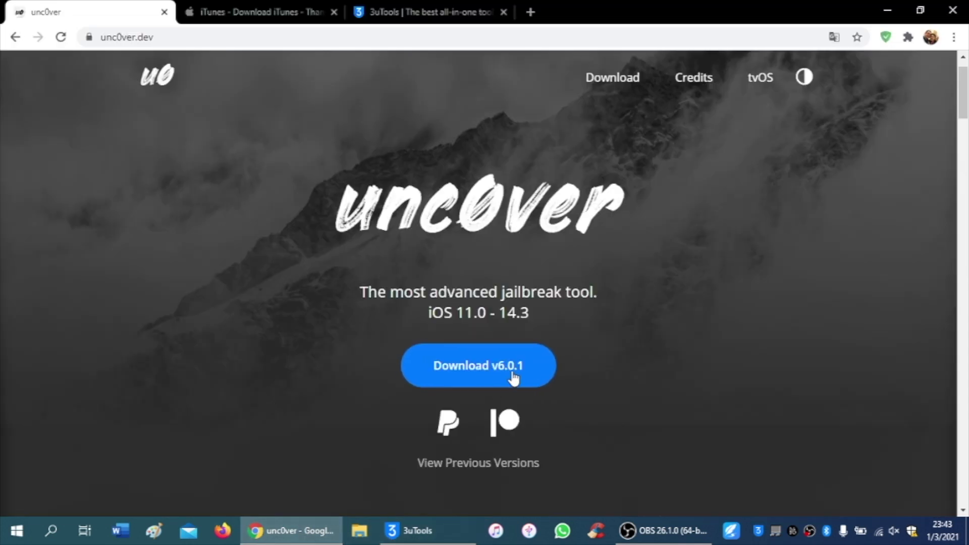
{"action": "left_click", "coordinate": [537, 372]}
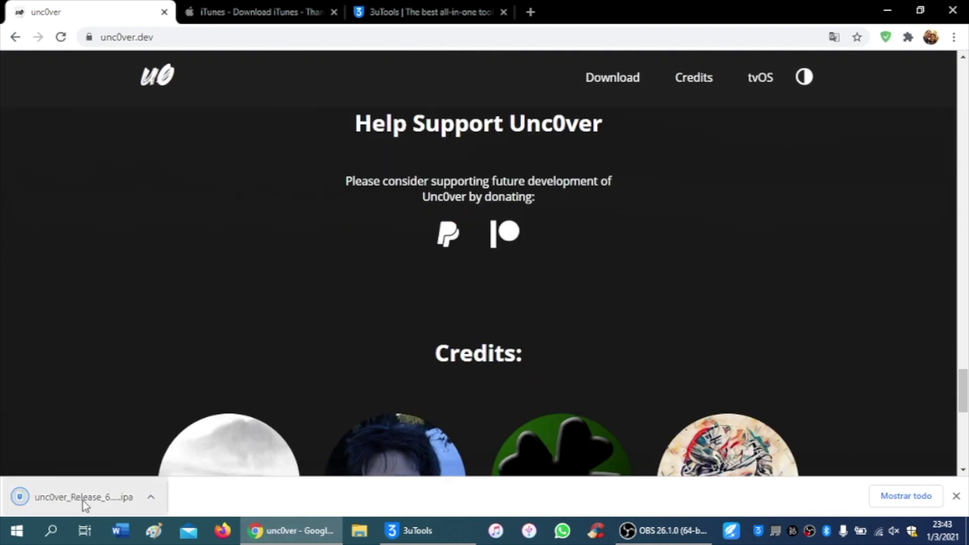
{"action": "left_click", "coordinate": [410, 535]}
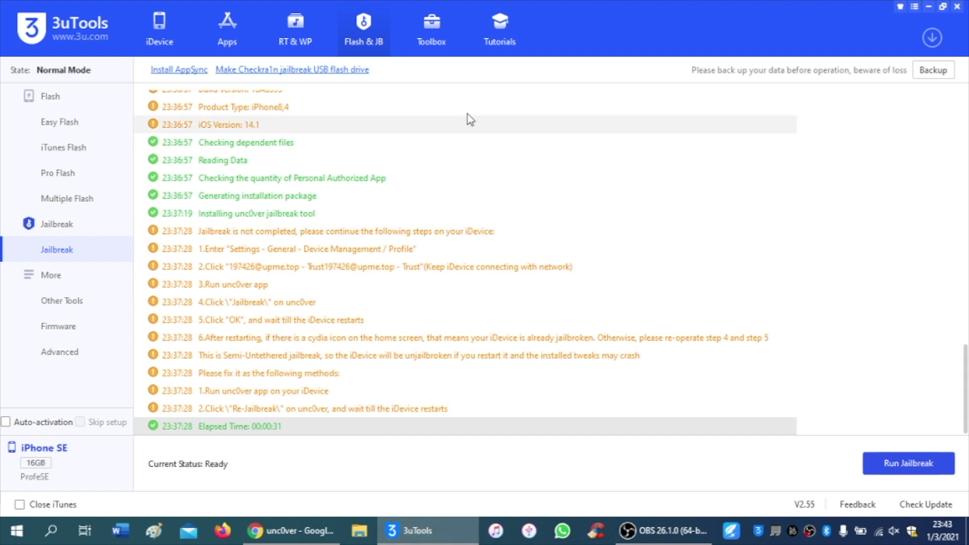
- Open the IPA Signature tool from the 3uTools Toolbox, leaving the common tools unchanged
{"action": "left_click", "coordinate": [447, 54]}
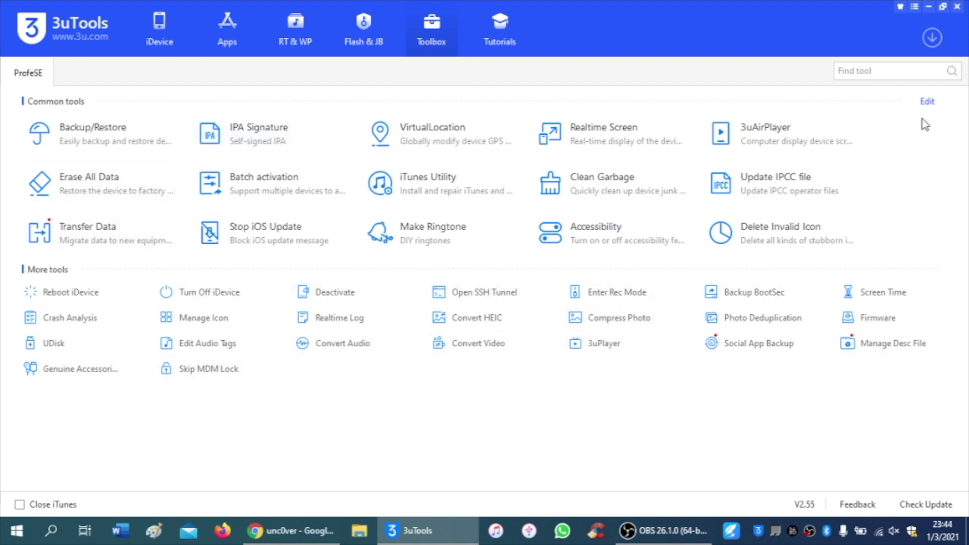
{"action": "left_click", "coordinate": [927, 101]}
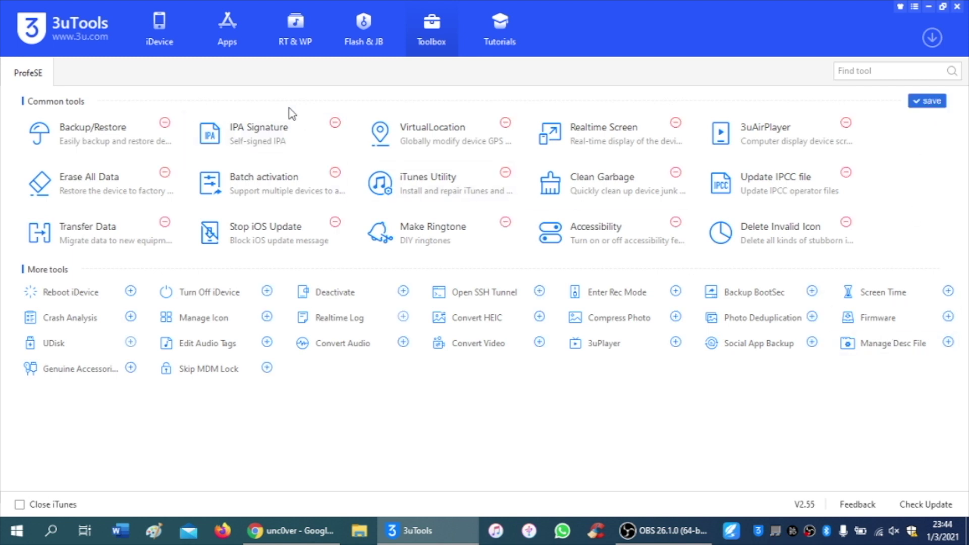
{"action": "left_click", "coordinate": [910, 100]}
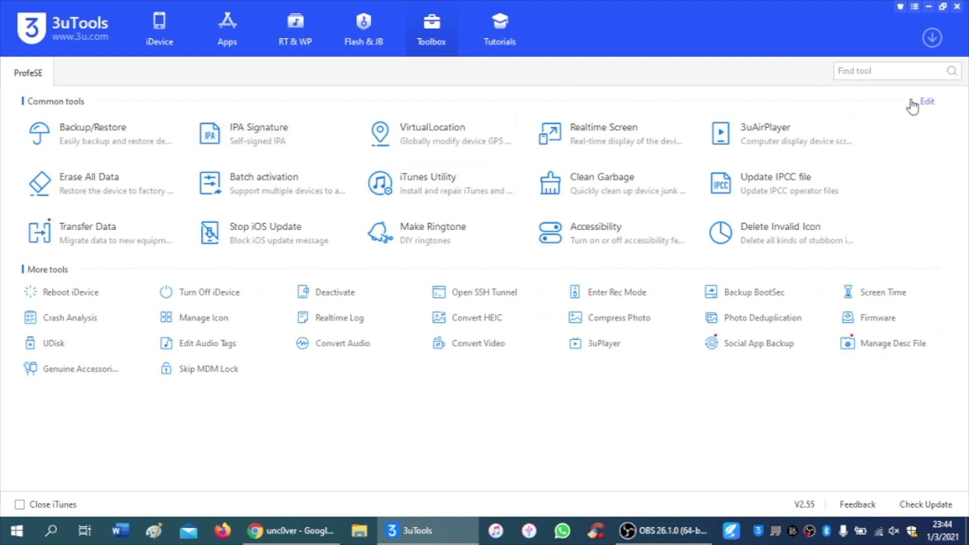
{"action": "left_click", "coordinate": [263, 136]}
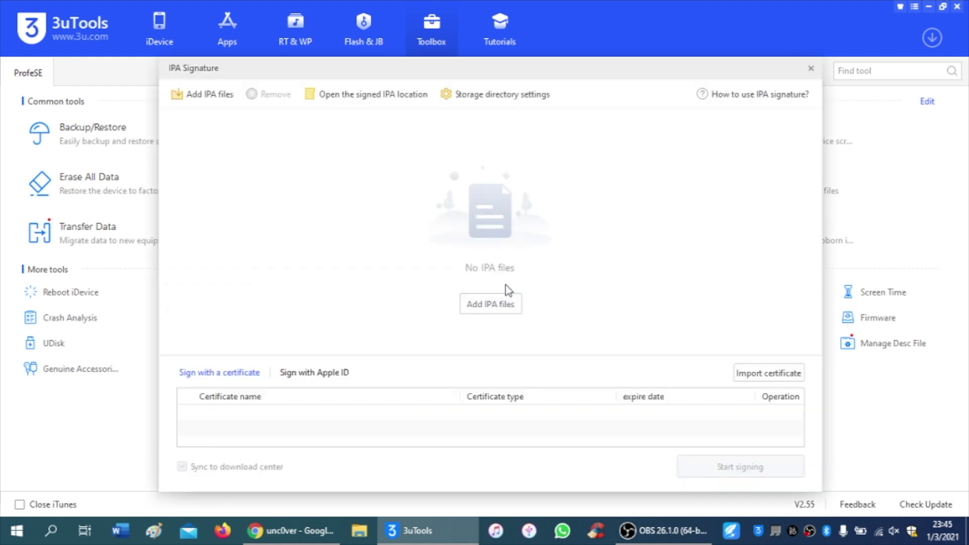
- Add unc0ver_Release_6.0.1 to the signing list, tick it, and keep Sign with a certificate selected
{"action": "left_click", "coordinate": [492, 310]}
{"action": "left_click", "coordinate": [413, 230]}
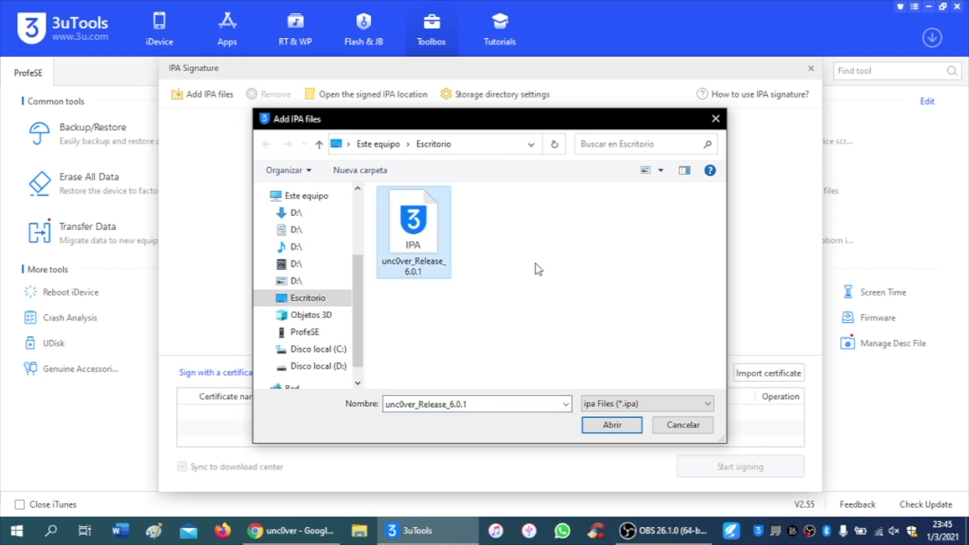
{"action": "left_click", "coordinate": [613, 425]}
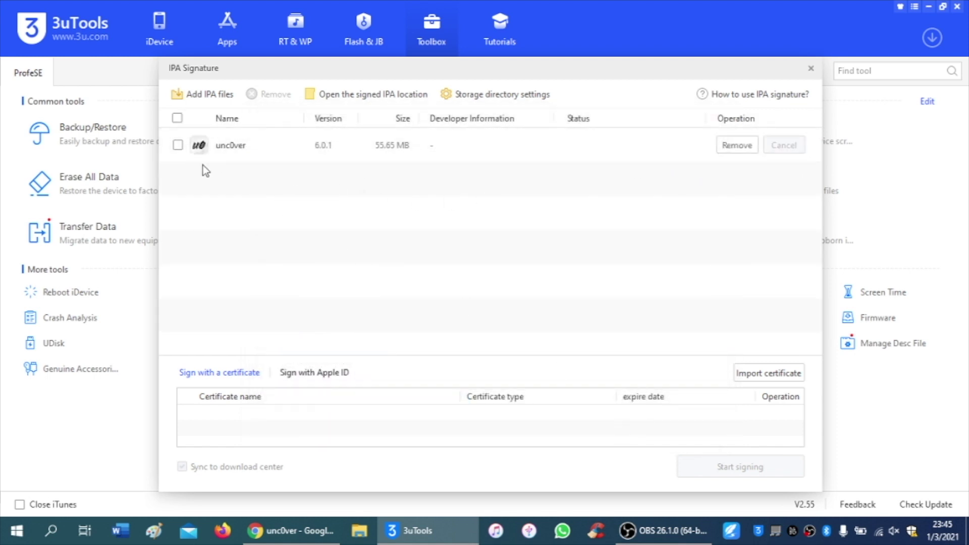
{"action": "left_click", "coordinate": [178, 145]}
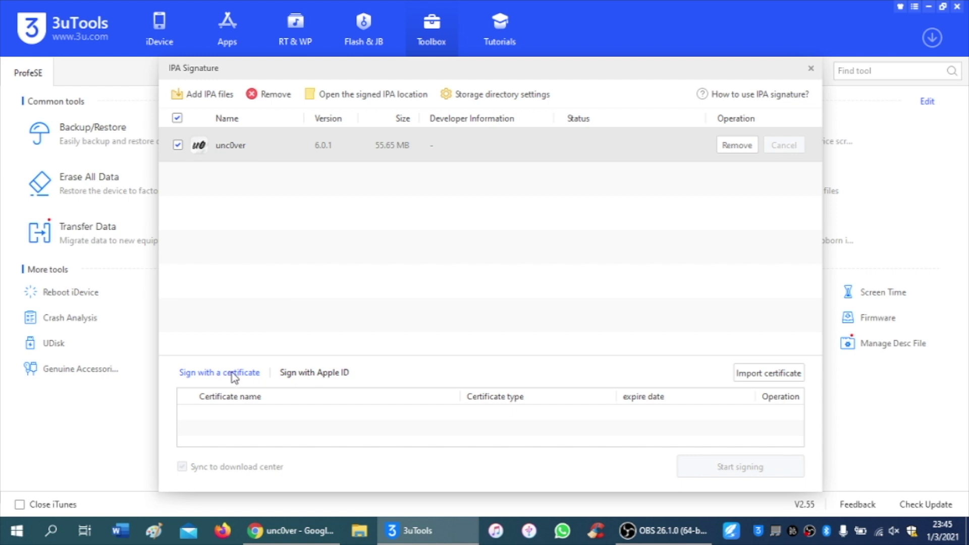
{"action": "left_click", "coordinate": [315, 374]}
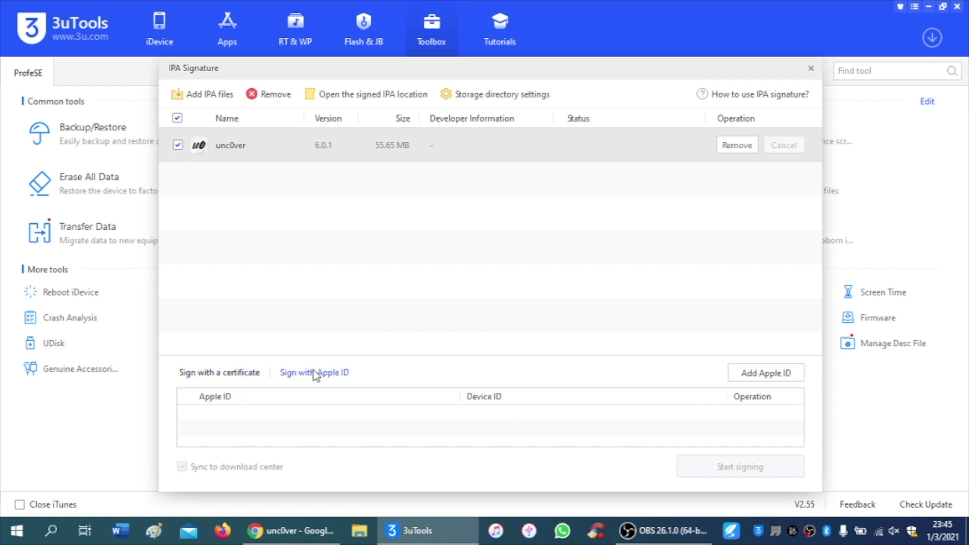
{"action": "left_click", "coordinate": [232, 376]}
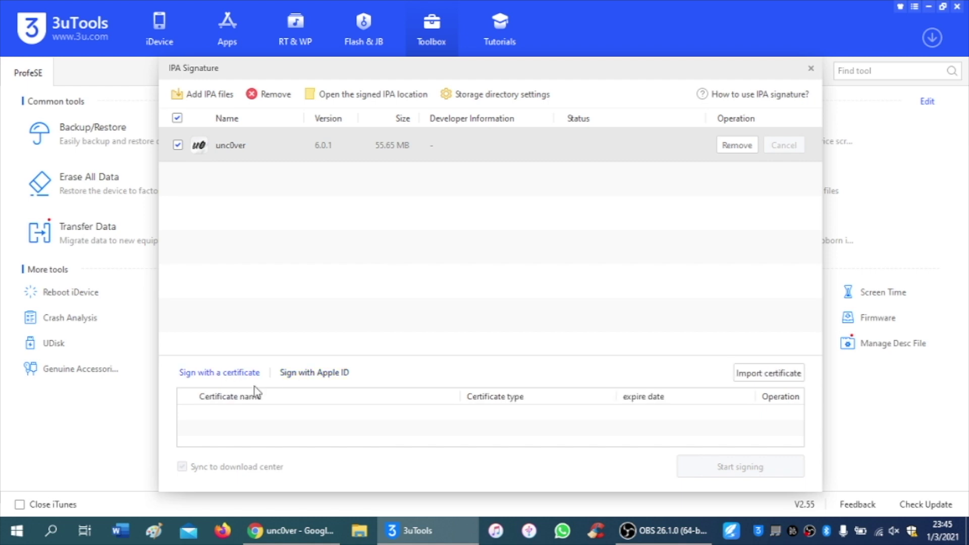
- Import the CERTIFICADO P12 certificate with its password and the DESCRIPCIÓN.mobileprovision file
{"action": "left_click", "coordinate": [790, 376]}
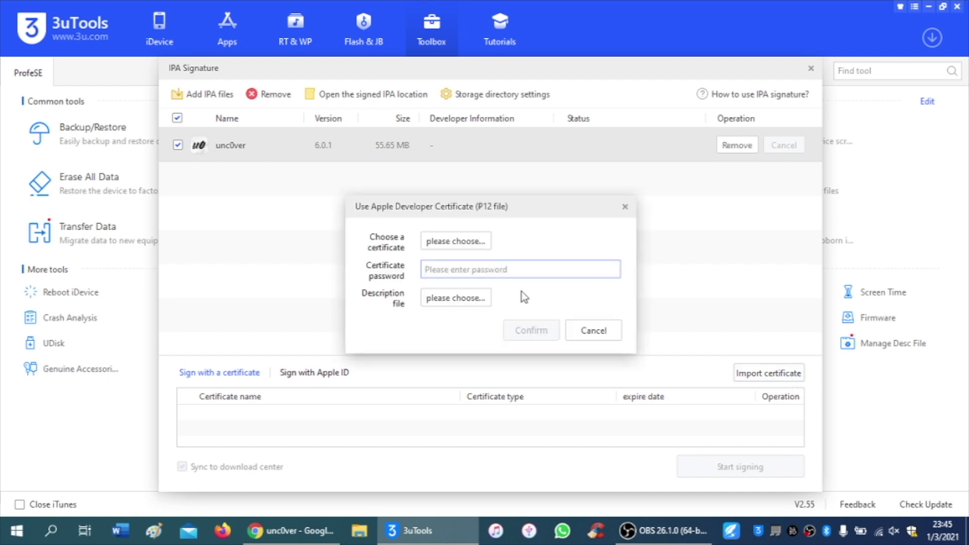
{"action": "left_click", "coordinate": [459, 243]}
{"action": "left_click", "coordinate": [444, 278]}
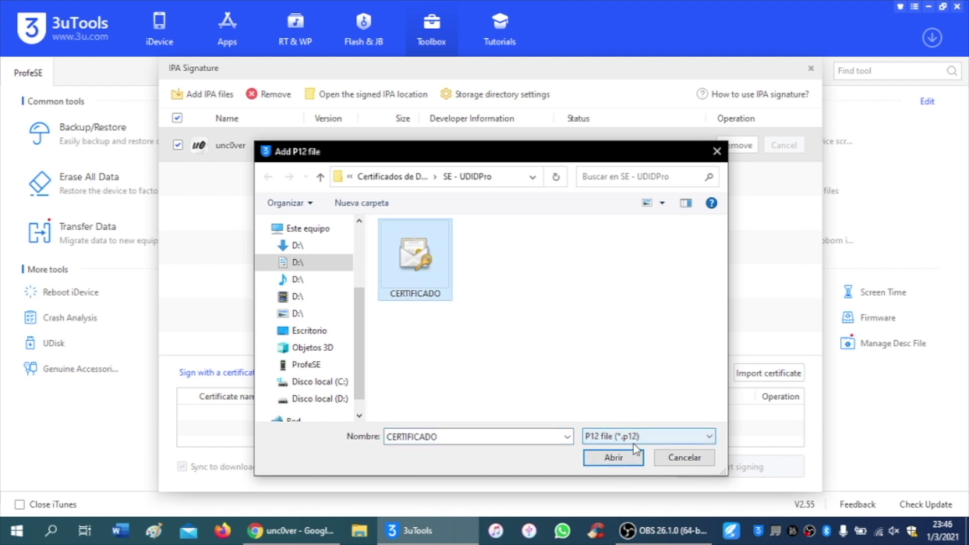
{"action": "left_click", "coordinate": [613, 457]}
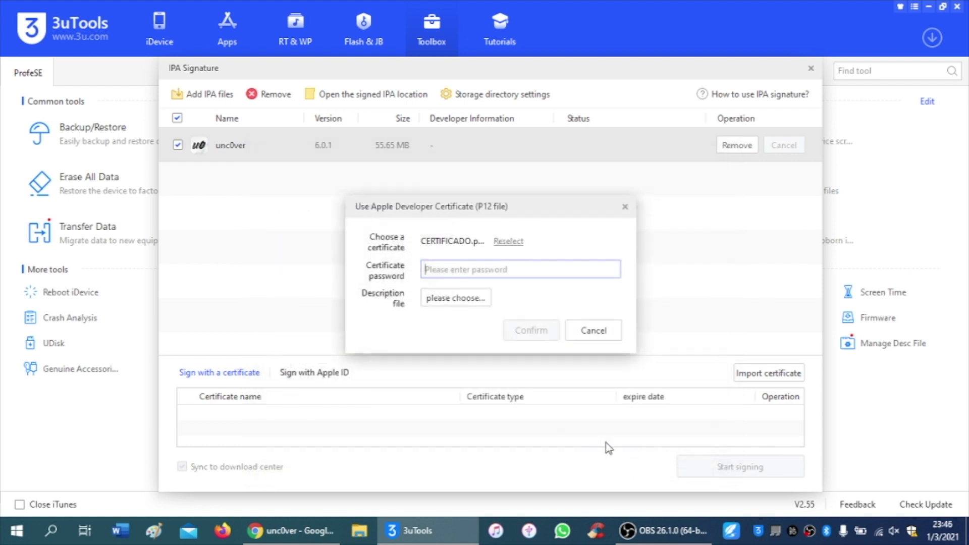
{"action": "left_click", "coordinate": [463, 271]}
{"action": "type", "text": "123456"}
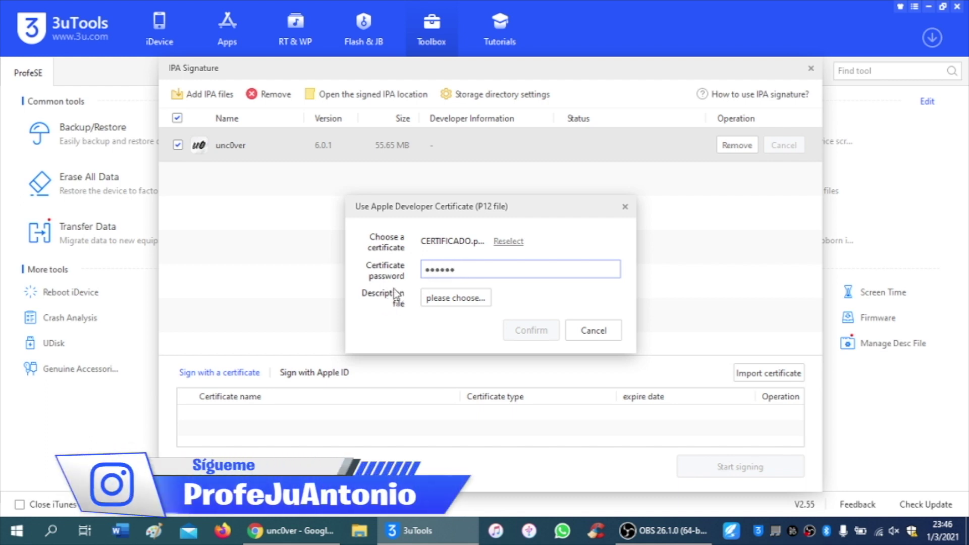
{"action": "left_click", "coordinate": [477, 296]}
{"action": "left_click", "coordinate": [416, 258]}
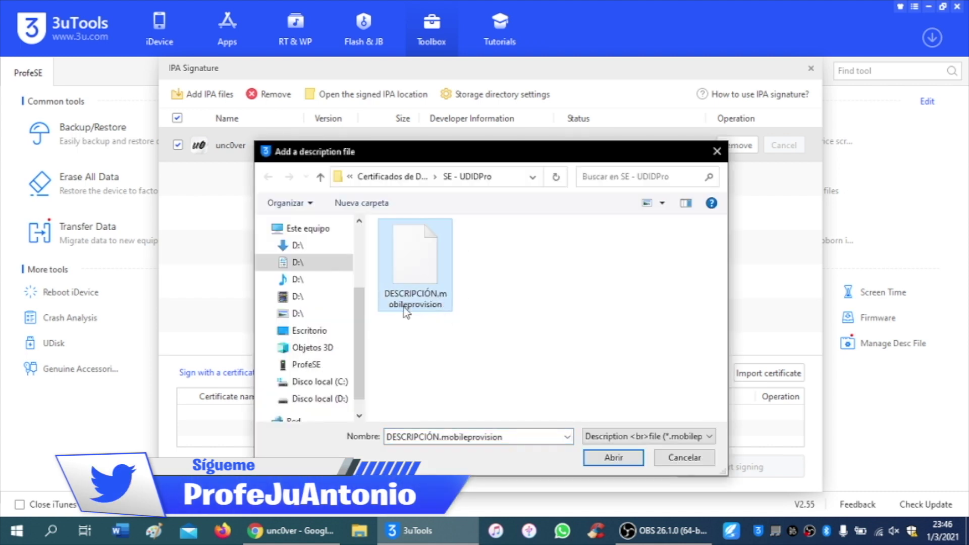
{"action": "left_click", "coordinate": [614, 458]}
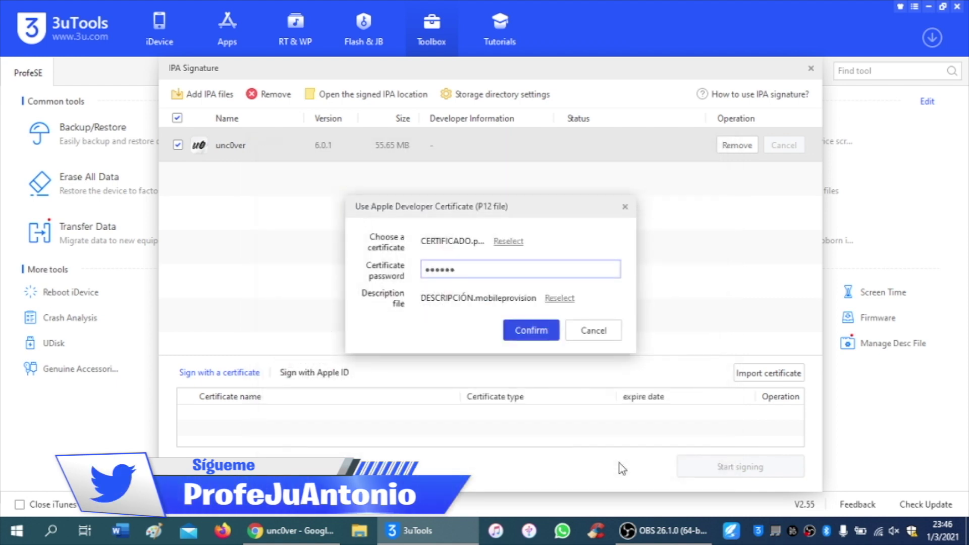
{"action": "left_click", "coordinate": [555, 332]}
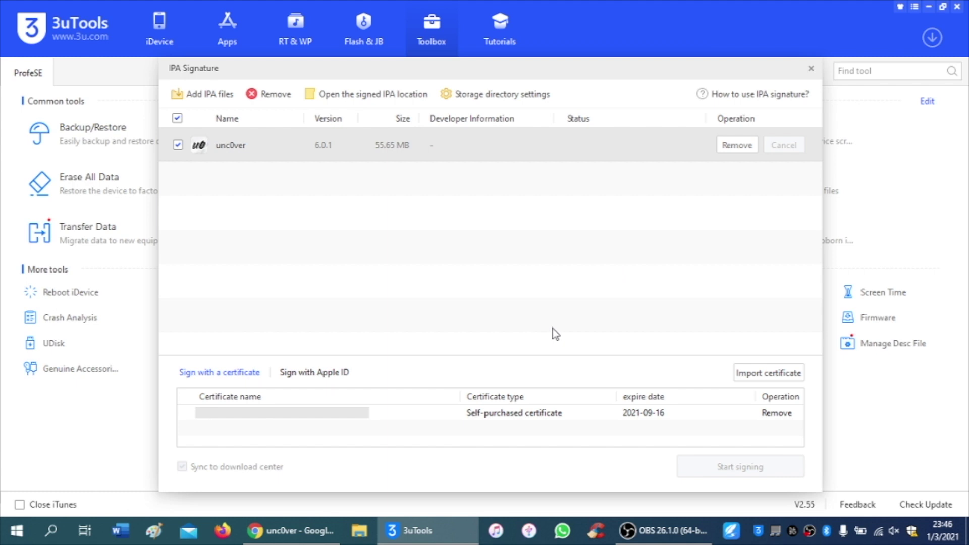
- Sign the unc0ver IPA with the imported certificate expiring 2021-09-16
{"action": "left_click", "coordinate": [539, 414]}
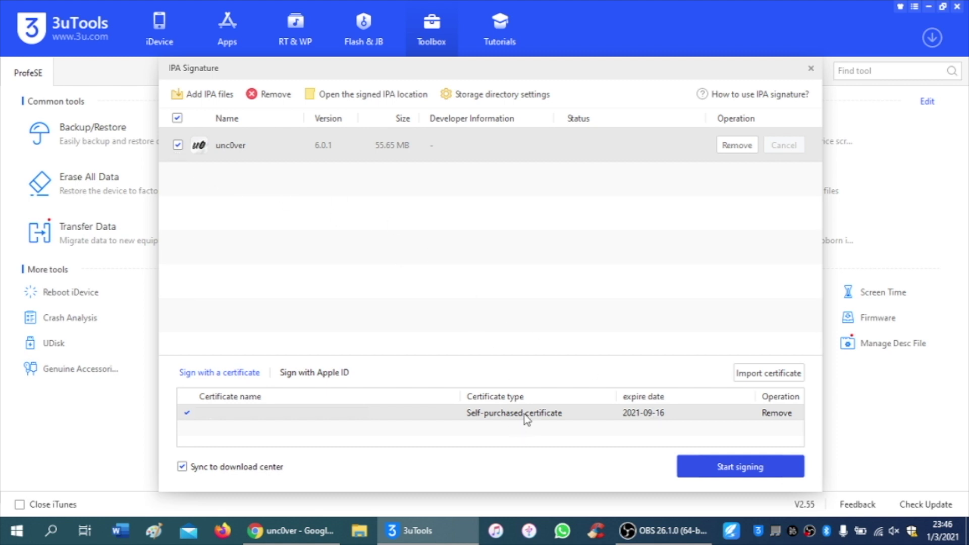
{"action": "left_click", "coordinate": [772, 474]}
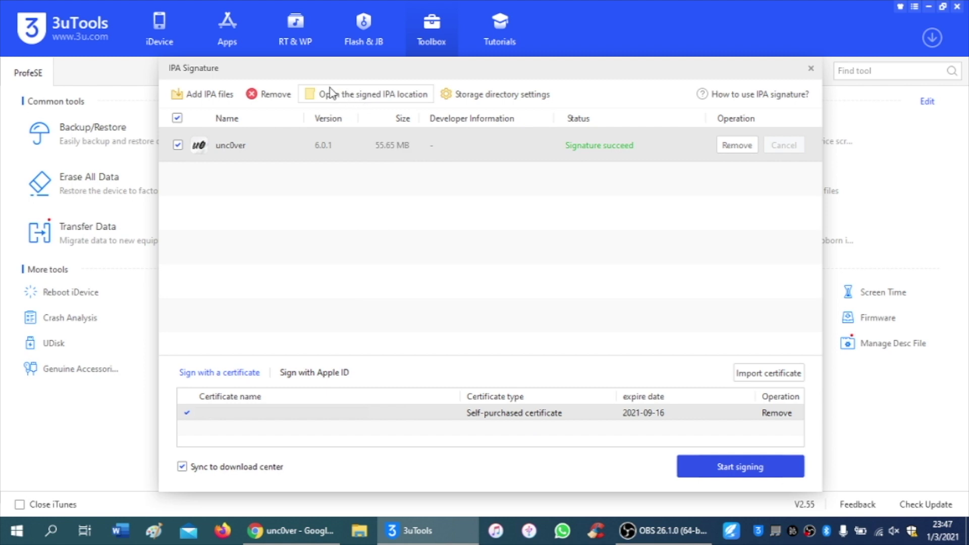
- Open D:\3uTools\App and bring up the context menu of the signed unc0ver_Release_6.0.1 IPA
{"action": "left_click", "coordinate": [387, 97]}
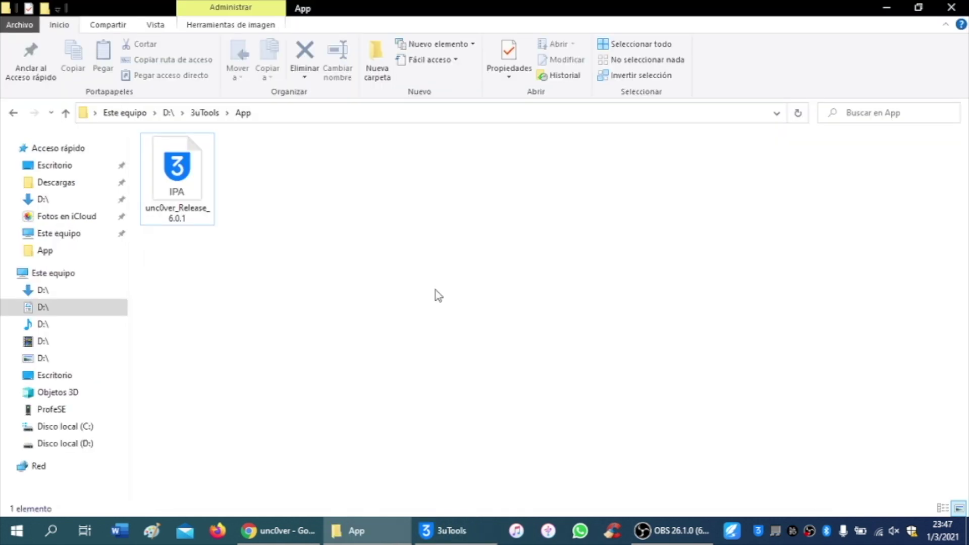
{"action": "left_click", "coordinate": [190, 177]}
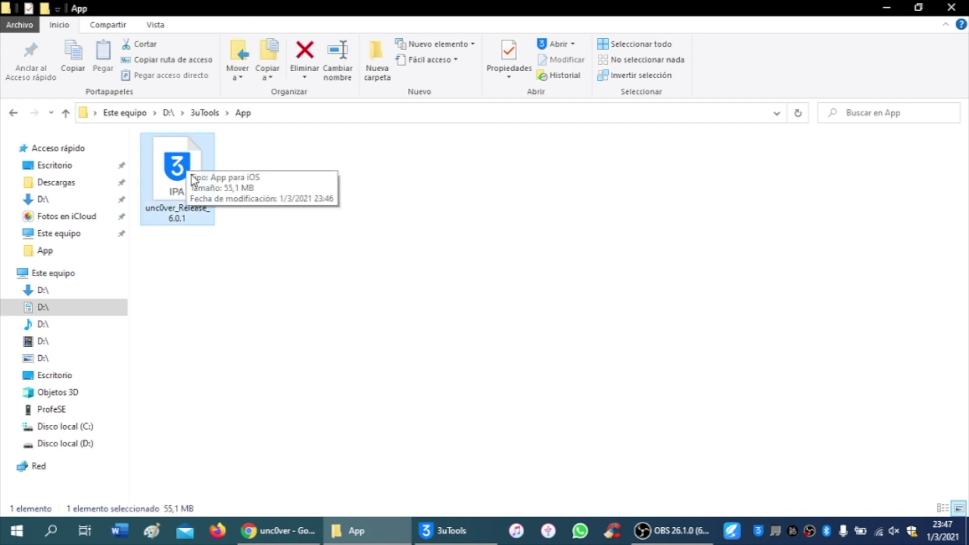
{"action": "right_click", "coordinate": [182, 162]}
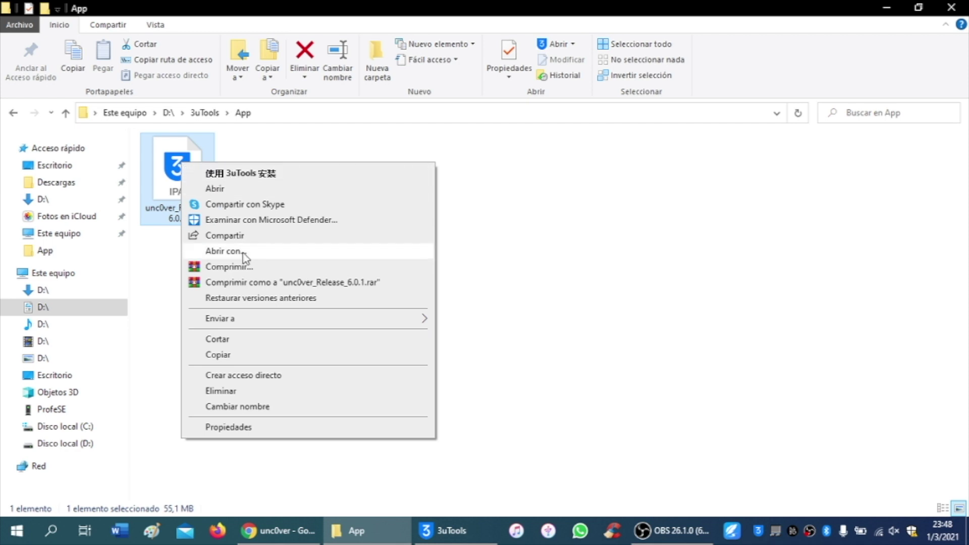
- Open the signed IPA with the 3uTools program found in Archivos de programa (x86)\3uTools
{"action": "left_click", "coordinate": [302, 260]}
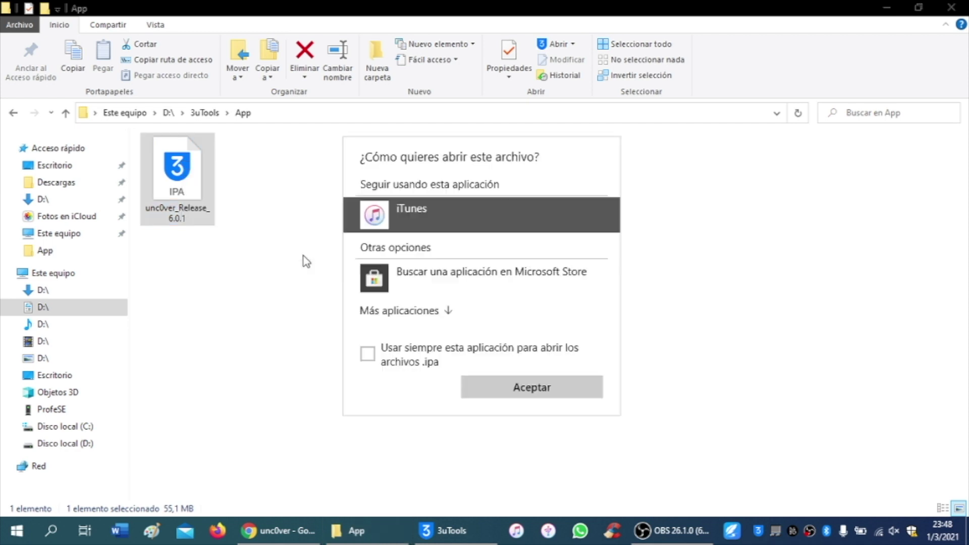
{"action": "left_click", "coordinate": [410, 312]}
{"action": "scroll", "coordinate": [462, 300], "scroll_direction": "down", "scroll_amount": 3}
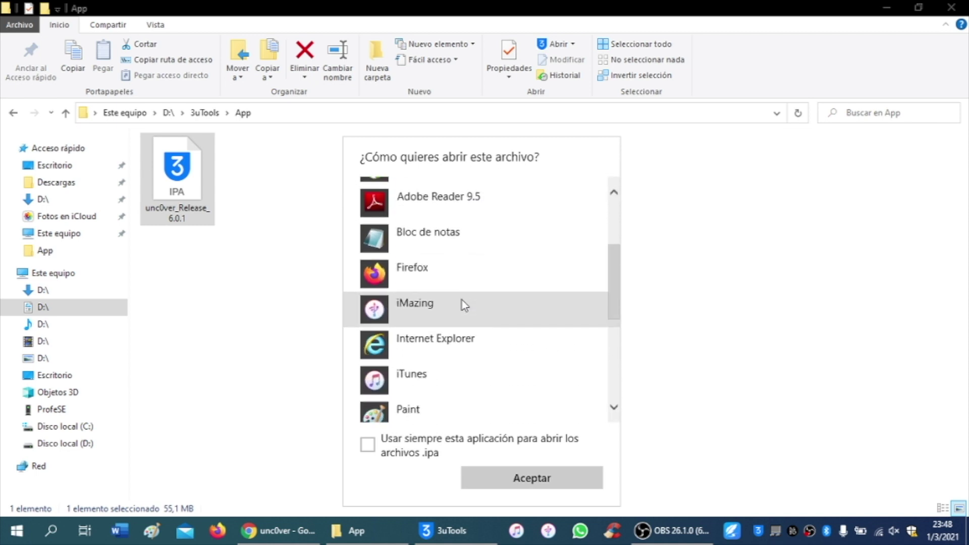
{"action": "scroll", "coordinate": [462, 300], "scroll_direction": "down", "scroll_amount": 5}
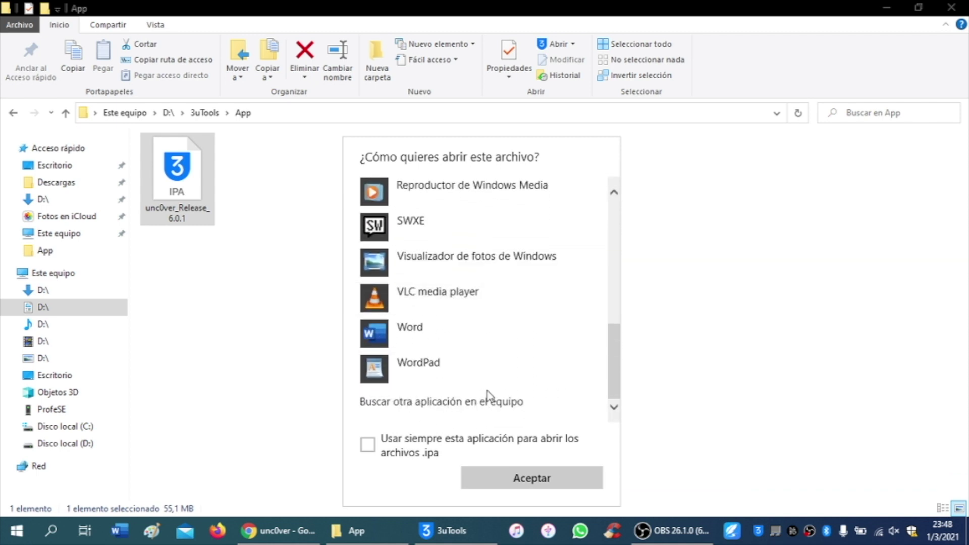
{"action": "left_click", "coordinate": [516, 403]}
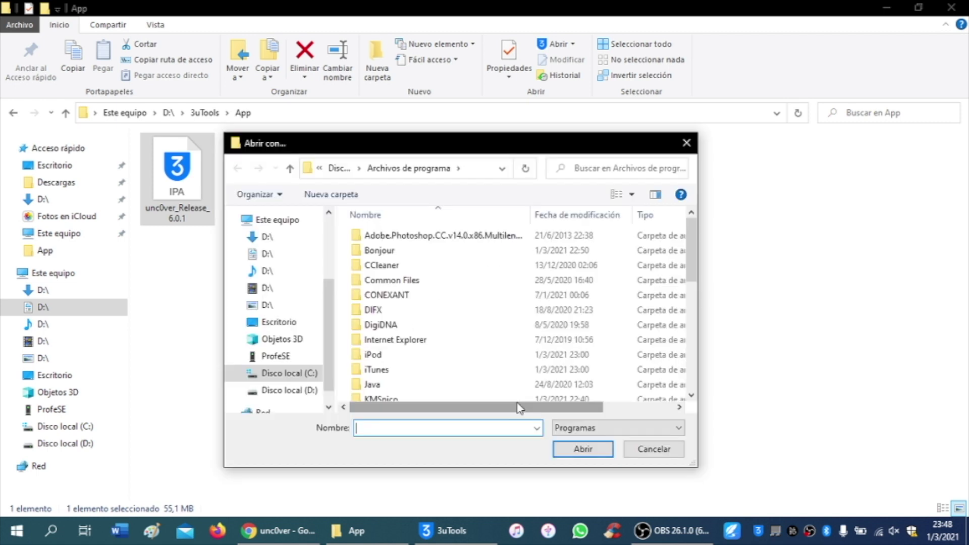
{"action": "left_click", "coordinate": [289, 169]}
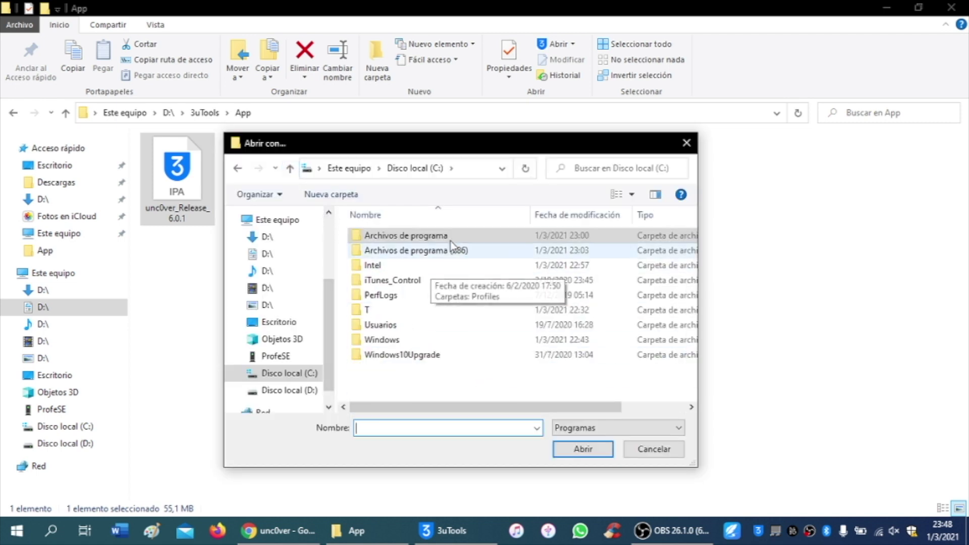
{"action": "left_click", "coordinate": [456, 253]}
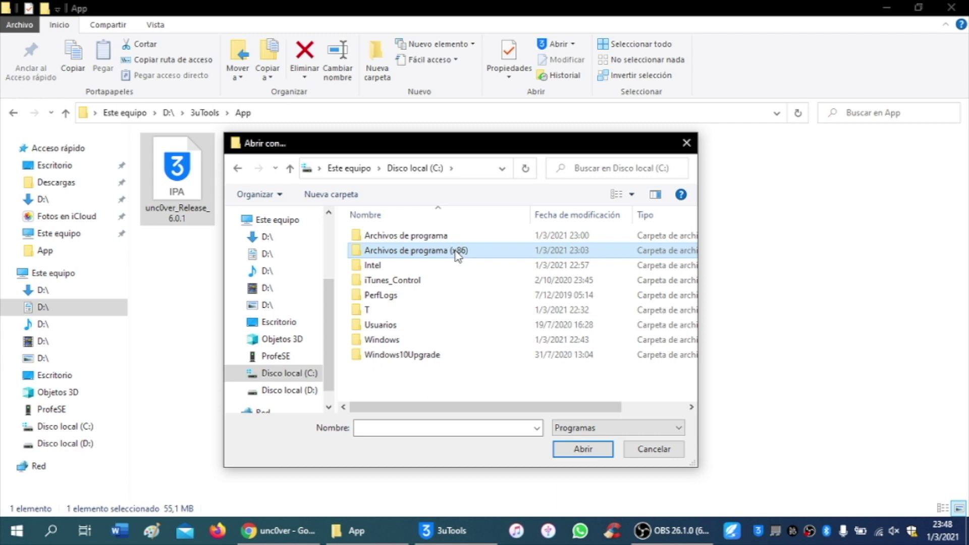
{"action": "double_click", "coordinate": [457, 253]}
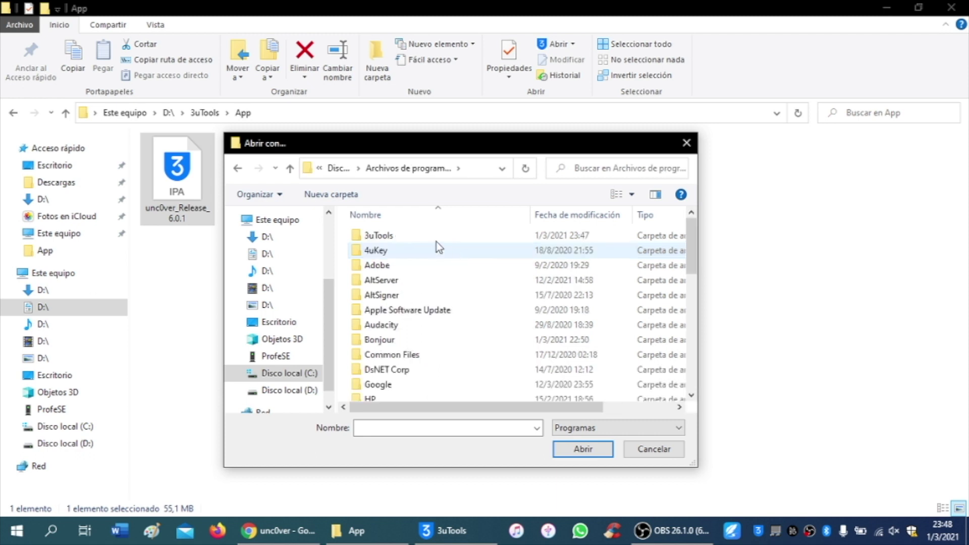
{"action": "double_click", "coordinate": [395, 238]}
{"action": "scroll", "coordinate": [403, 303], "scroll_direction": "down", "scroll_amount": 2}
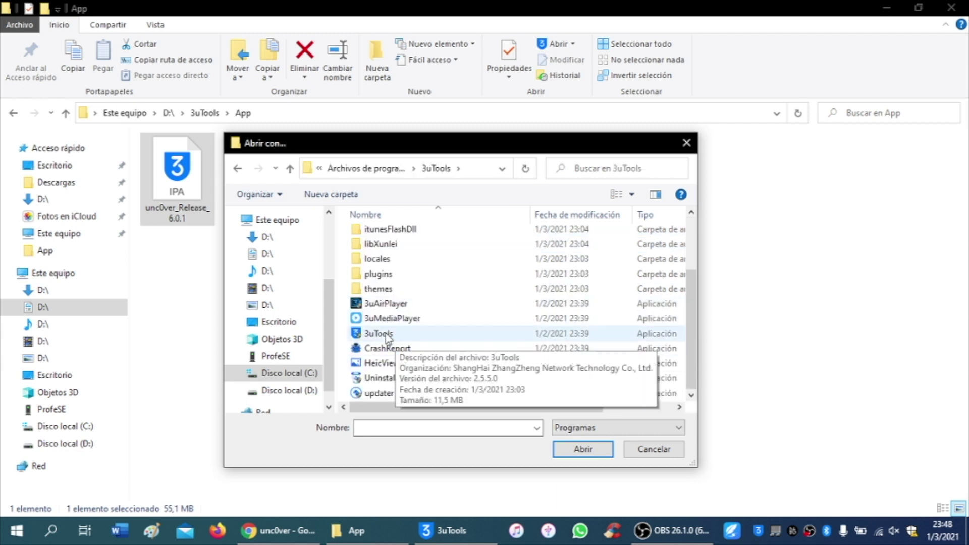
{"action": "left_click", "coordinate": [386, 336]}
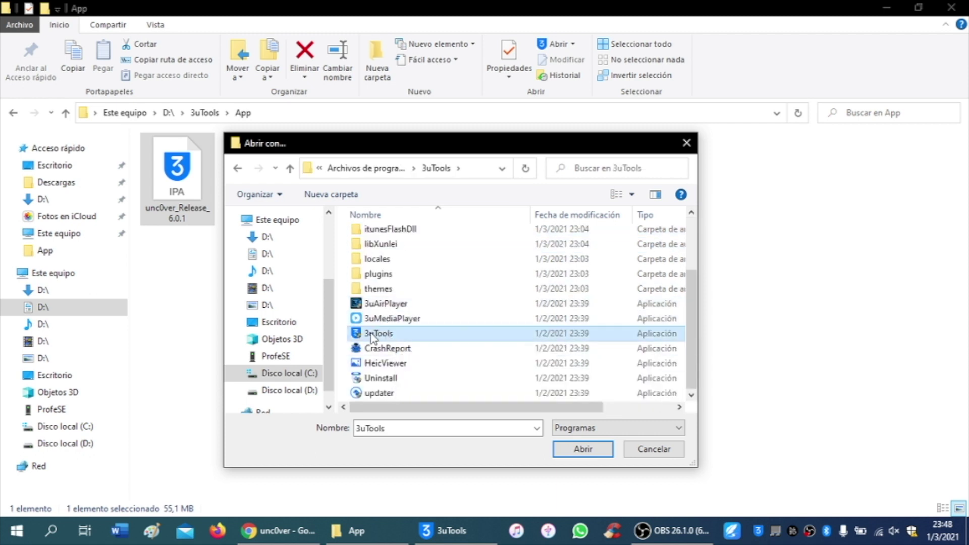
{"action": "left_click", "coordinate": [583, 449]}
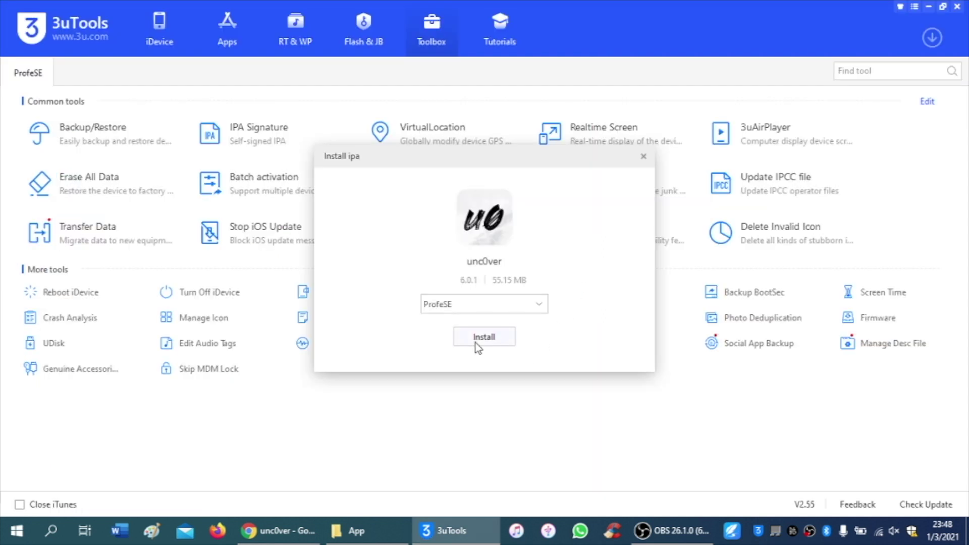
- Install unc0ver 6.0.1 (55.15 MB) on the connected iPhone
{"action": "left_click", "coordinate": [498, 342]}
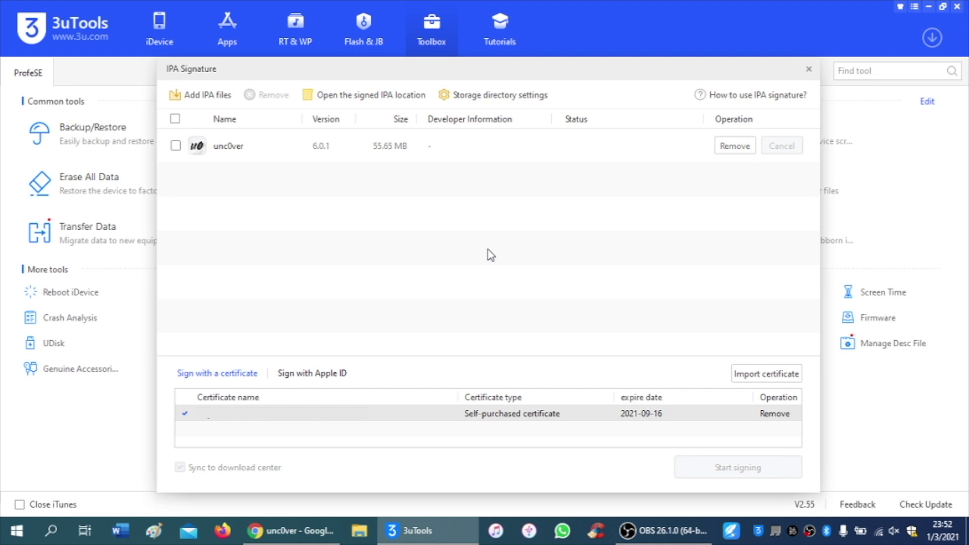
- Add an Apple ID with its password saved, then tick unc0ver and that Apple ID for signing
{"action": "left_click", "coordinate": [343, 376]}
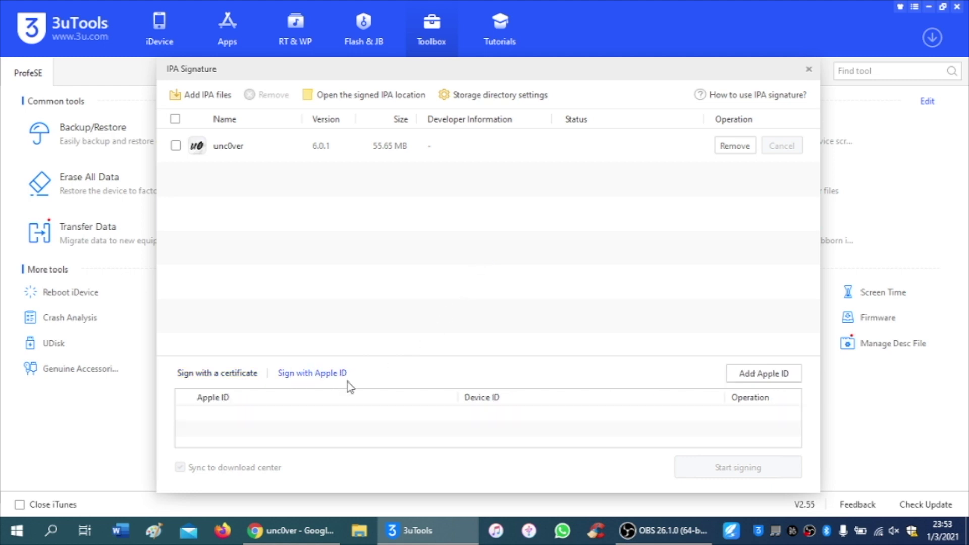
{"action": "left_click", "coordinate": [790, 377]}
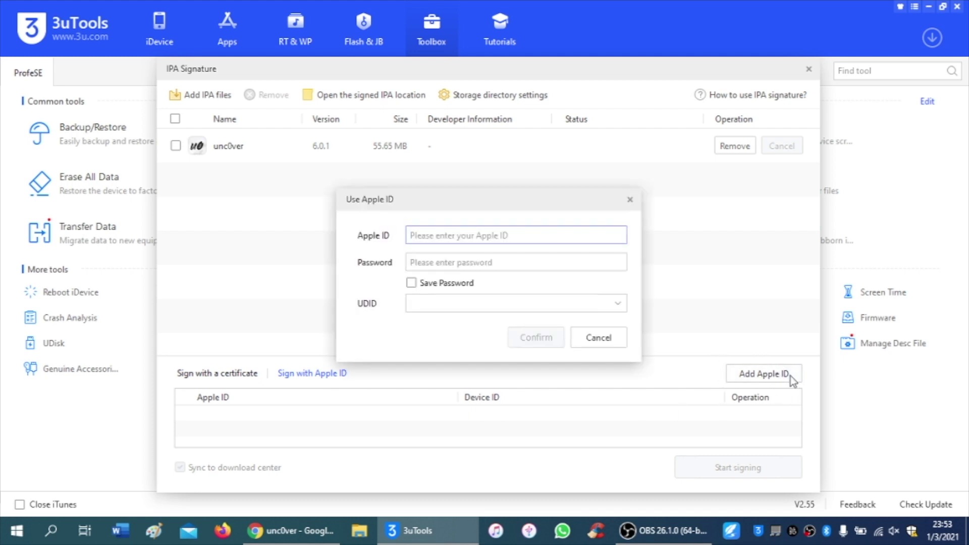
{"action": "key", "text": "Tab"}
{"action": "type", "text": "*********"}
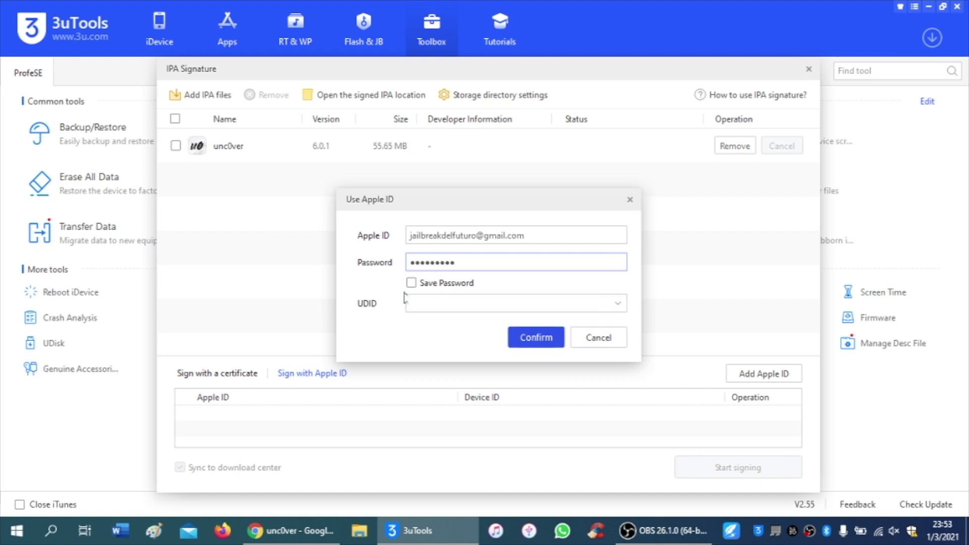
{"action": "left_click", "coordinate": [412, 282]}
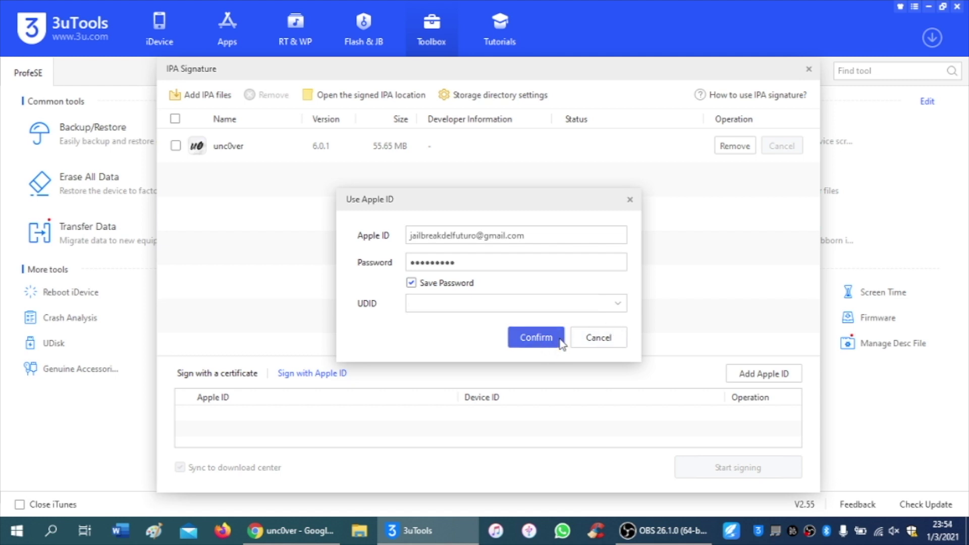
{"action": "left_click", "coordinate": [536, 337]}
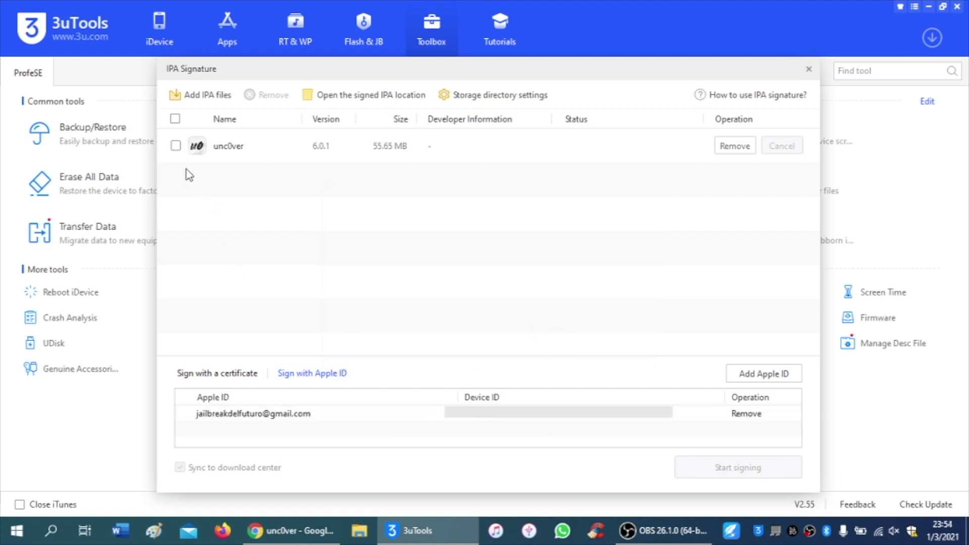
{"action": "left_click", "coordinate": [175, 146]}
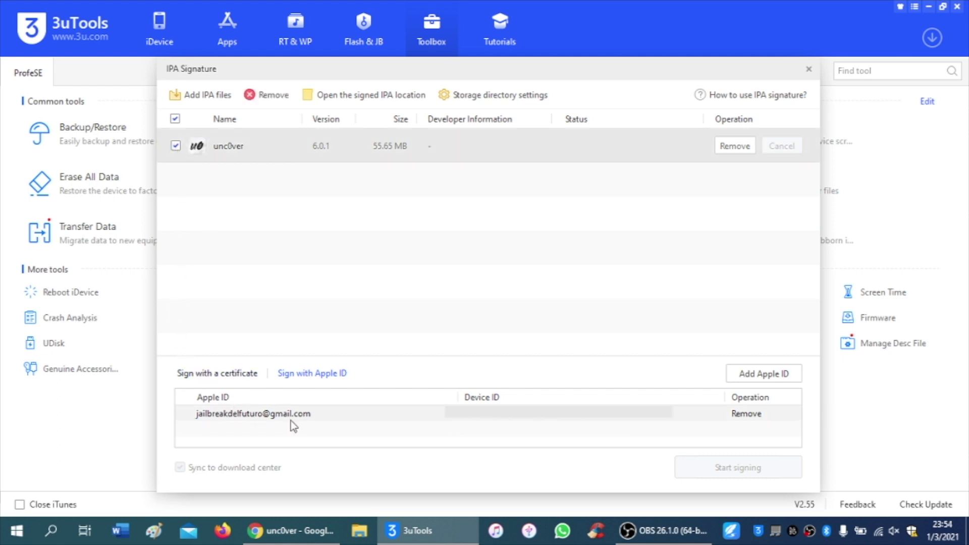
{"action": "left_click", "coordinate": [387, 417]}
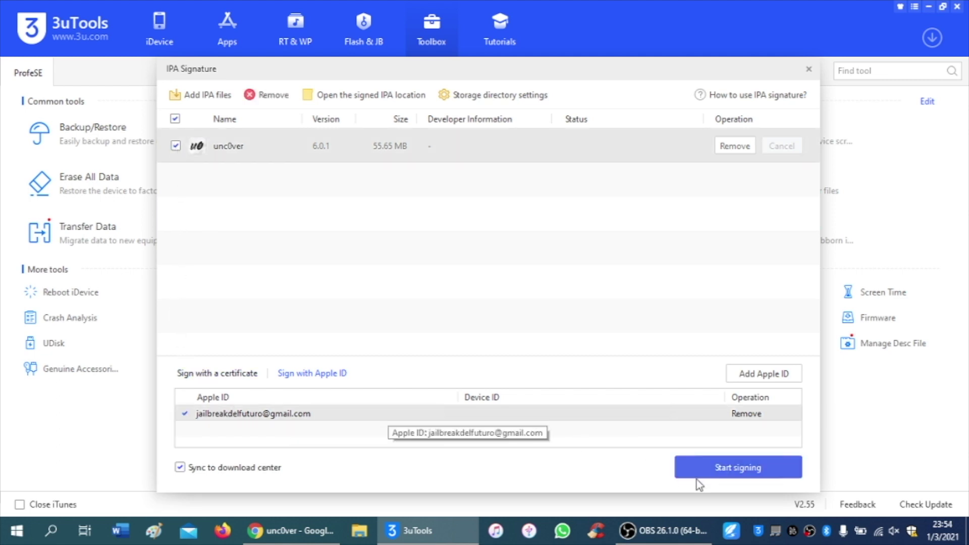
- Sign unc0ver with the Apple ID, then open D:\3uTools\App holding the signed IPA
{"action": "left_click", "coordinate": [783, 470]}
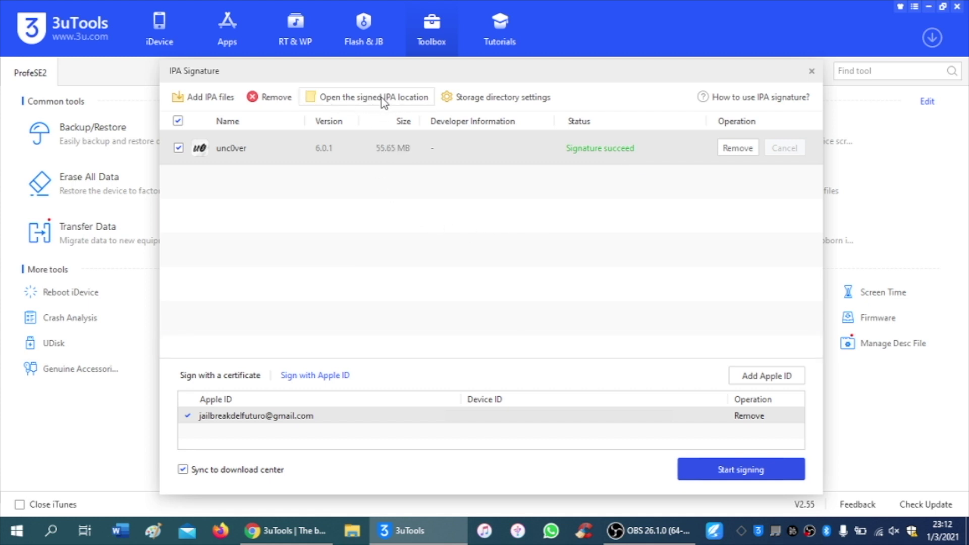
{"action": "left_click", "coordinate": [383, 101]}
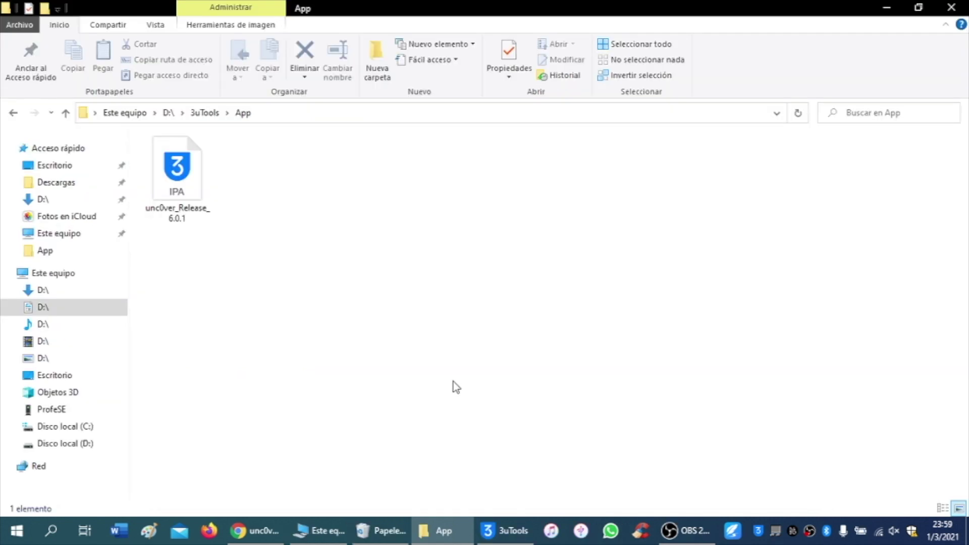
- Install the signed unc0ver IPA onto the iPhone, then acknowledge unc0ver's Jailbreak Completed message after stage 20
{"action": "double_click", "coordinate": [191, 165]}
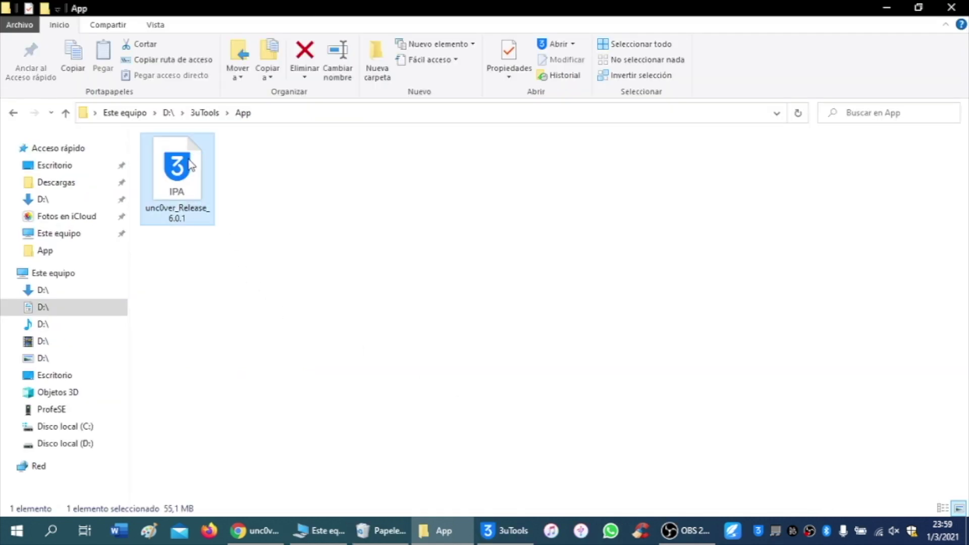
{"action": "left_click", "coordinate": [510, 531]}
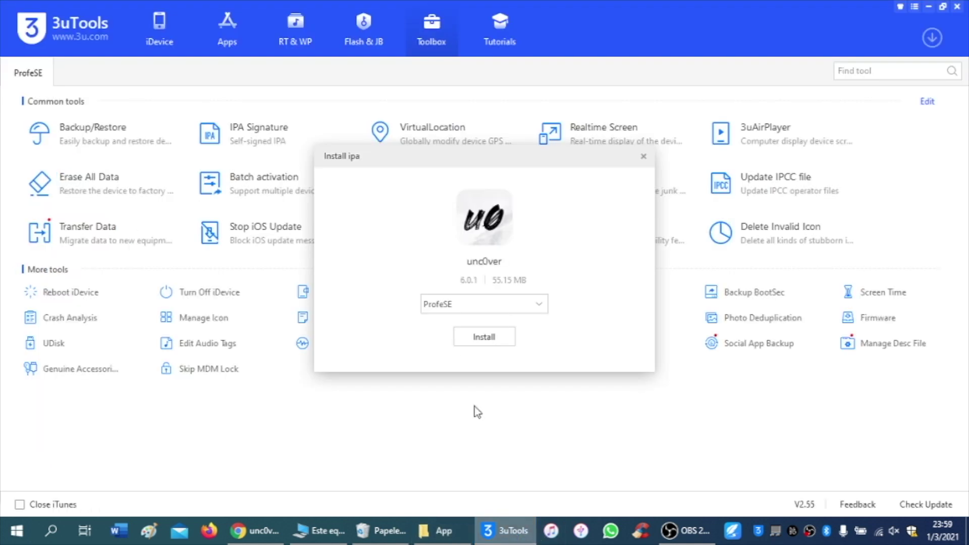
{"action": "left_click", "coordinate": [507, 340]}
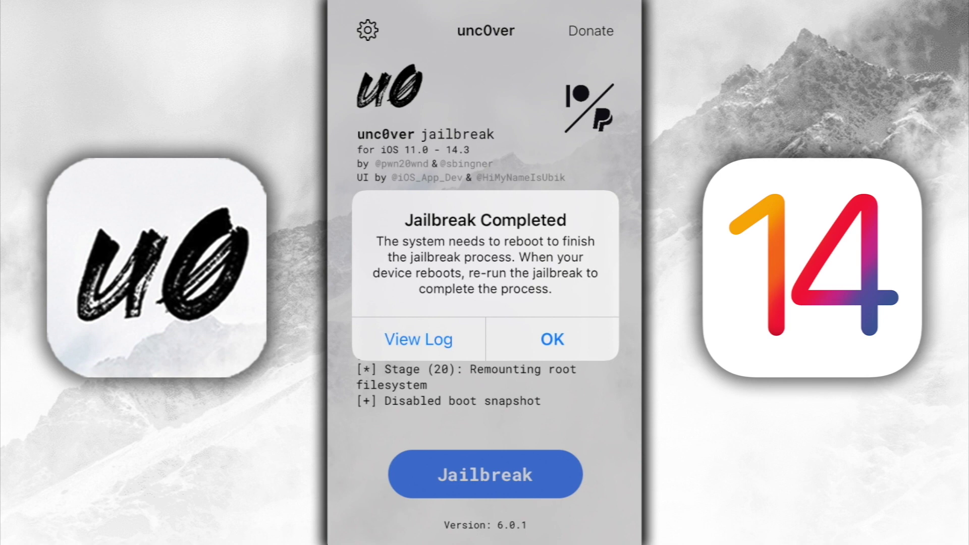
{"action": "left_click", "coordinate": [553, 339]}
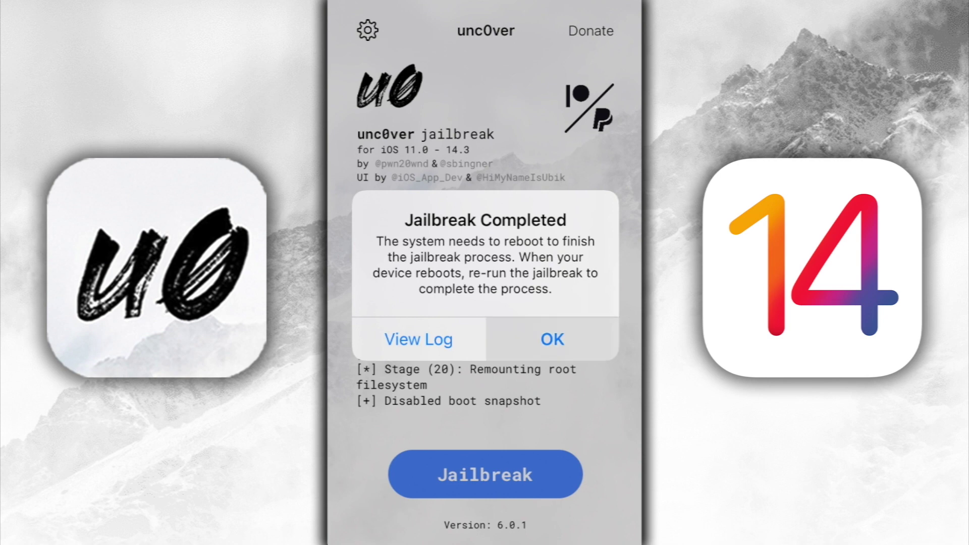